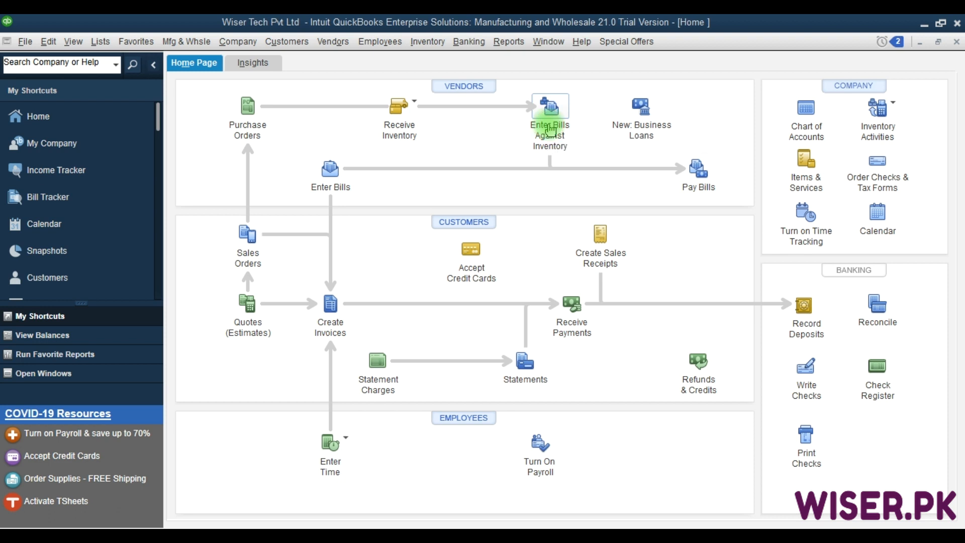
- Open Vendor 2's item receipt dated 06/02/2020 as a bill, without using the receipt date for the bill date
{"action": "left_click", "coordinate": [369, 141]}
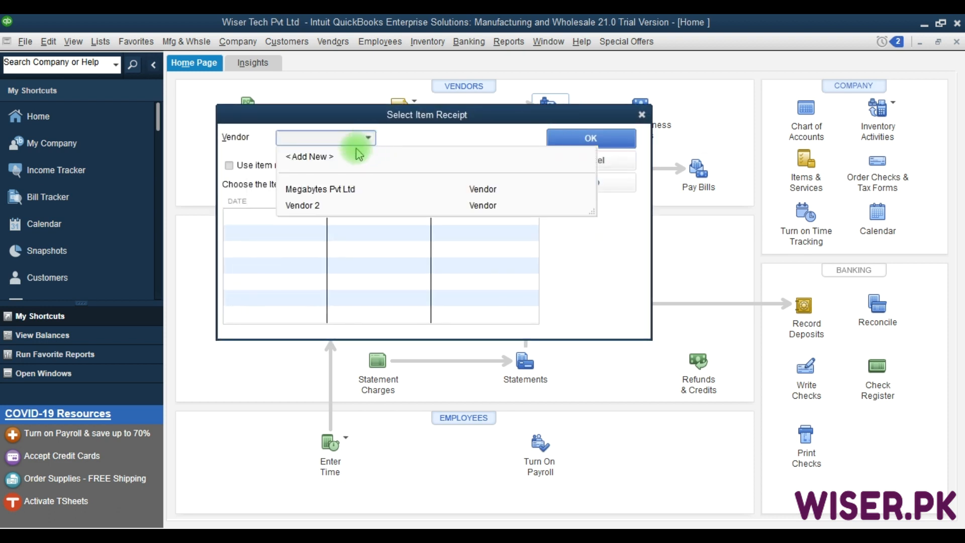
{"action": "left_click", "coordinate": [312, 205]}
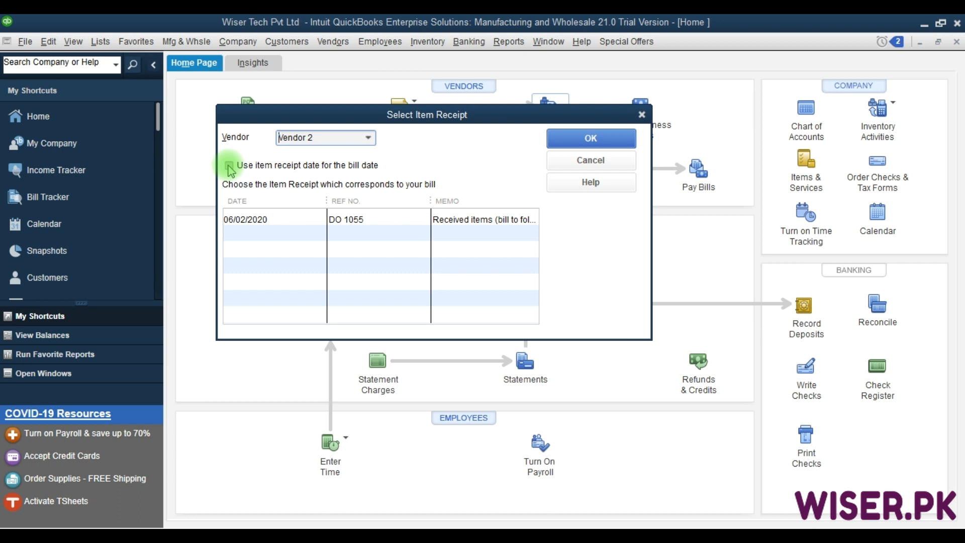
{"action": "left_click", "coordinate": [270, 221]}
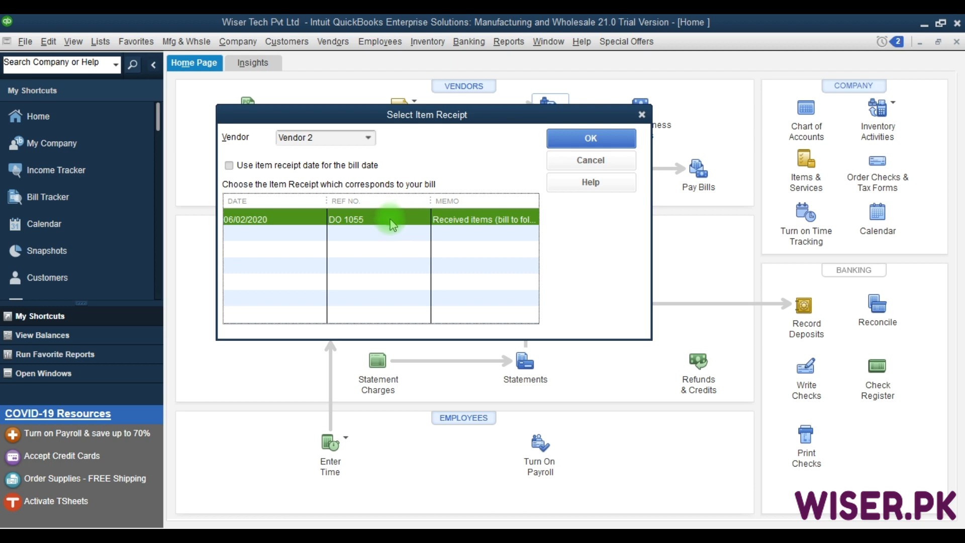
{"action": "left_click", "coordinate": [565, 139]}
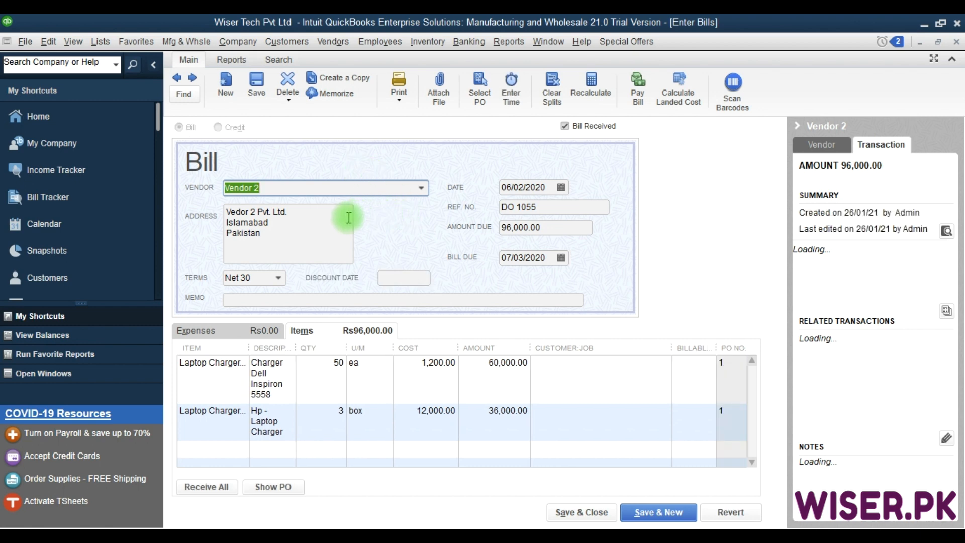
- Set the bill date to 08/02/2020
{"action": "left_click", "coordinate": [548, 187]}
{"action": "key", "text": "BackSpace"}
{"action": "key", "text": "BackSpace"}
{"action": "key", "text": "BackSpace"}
{"action": "key", "text": "BackSpace"}
{"action": "key", "text": "BackSpace"}
{"action": "key", "text": "BackSpace"}
{"action": "key", "text": "BackSpace"}
{"action": "key", "text": "BackSpace"}
{"action": "key", "text": "BackSpace"}
{"action": "key", "text": "BackSpace"}
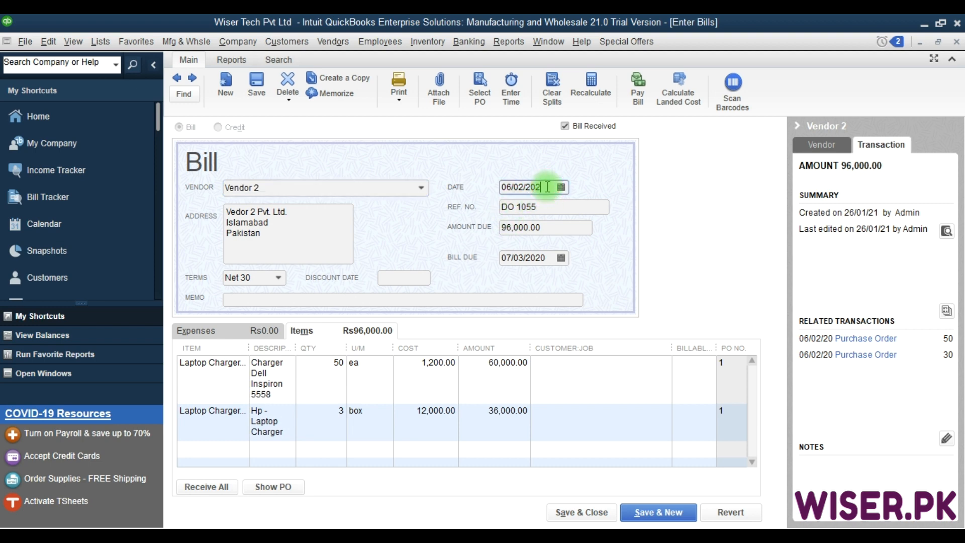
{"action": "type", "text": "08/02/2020"}
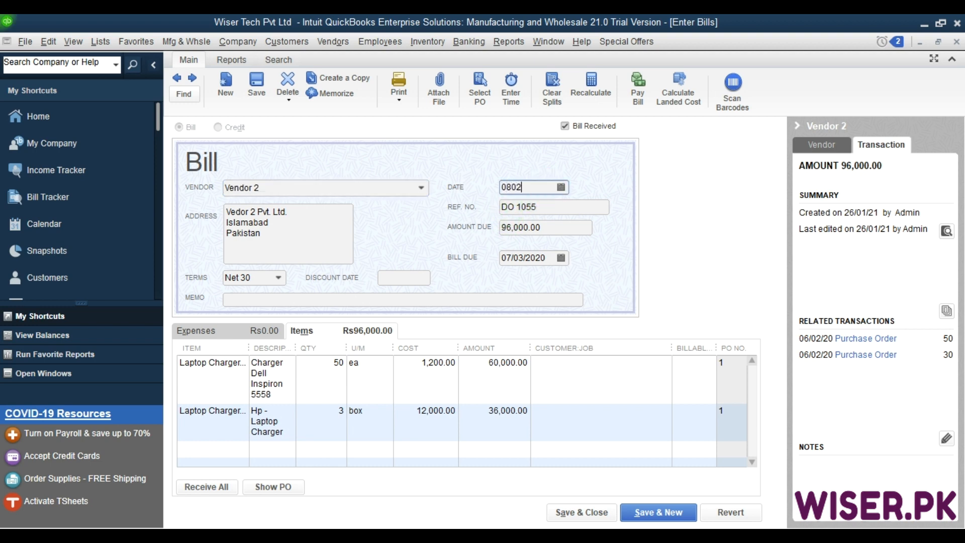
{"action": "key", "text": "Tab"}
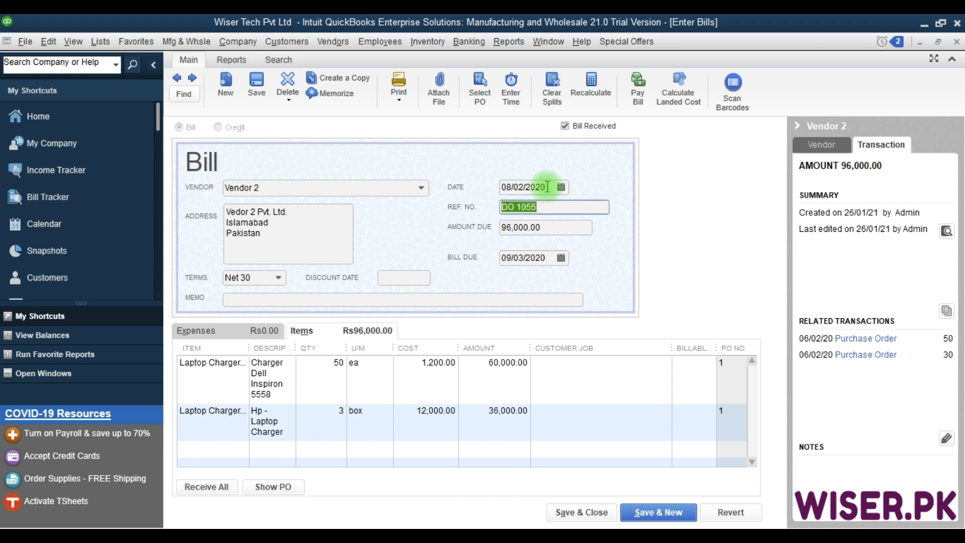
- Replace the bill's reference number with 5568
{"action": "key", "text": "ctrl+c"}
{"action": "key", "text": "BackSpace"}
{"action": "type", "text": "5568"}
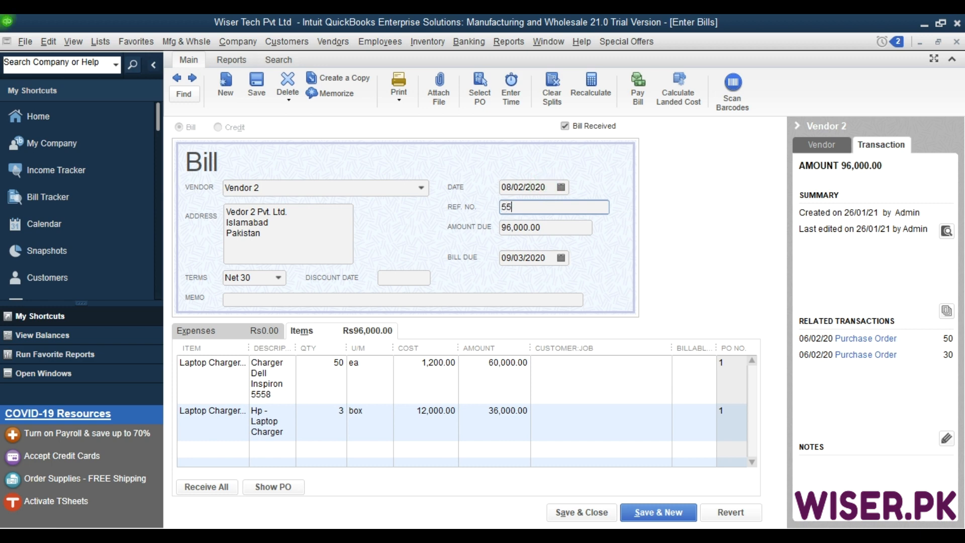
{"action": "key", "text": "Tab"}
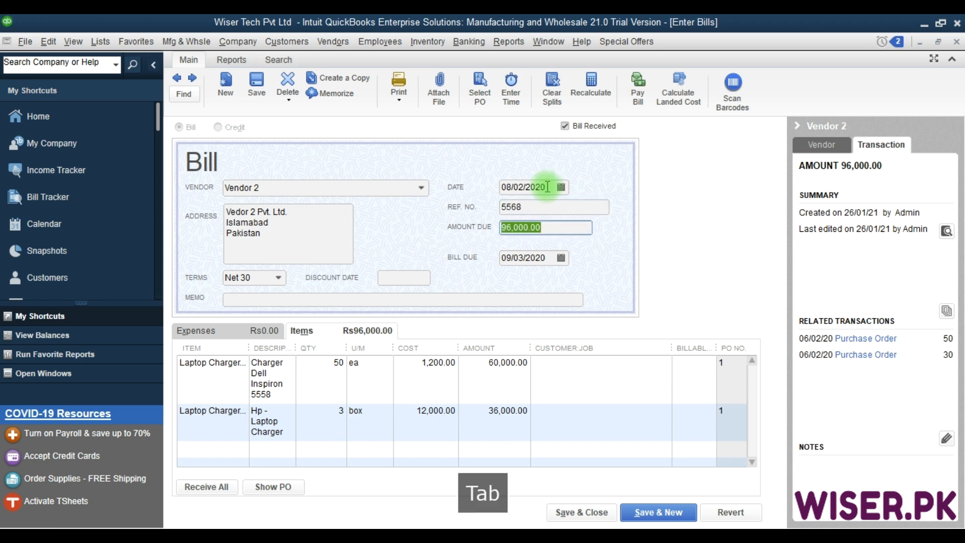
{"action": "key", "text": "Tab"}
{"action": "key", "text": "Tab"}
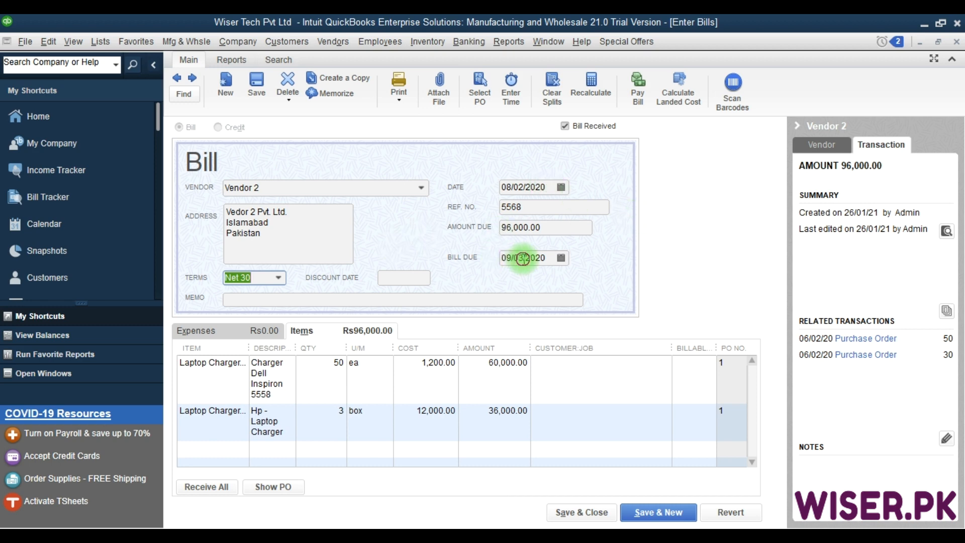
- Change the bill's payment terms to Due on receipt
{"action": "left_click", "coordinate": [523, 259]}
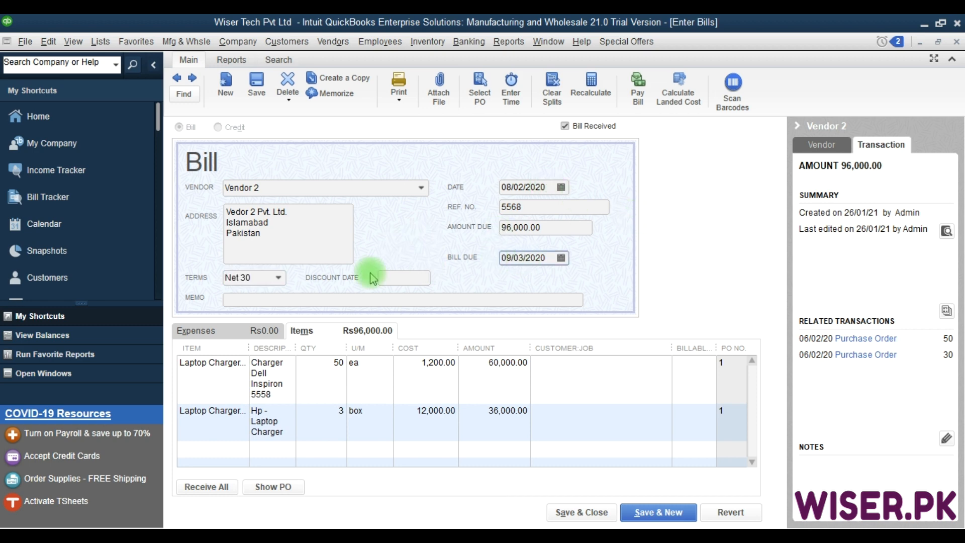
{"action": "left_click", "coordinate": [278, 278]}
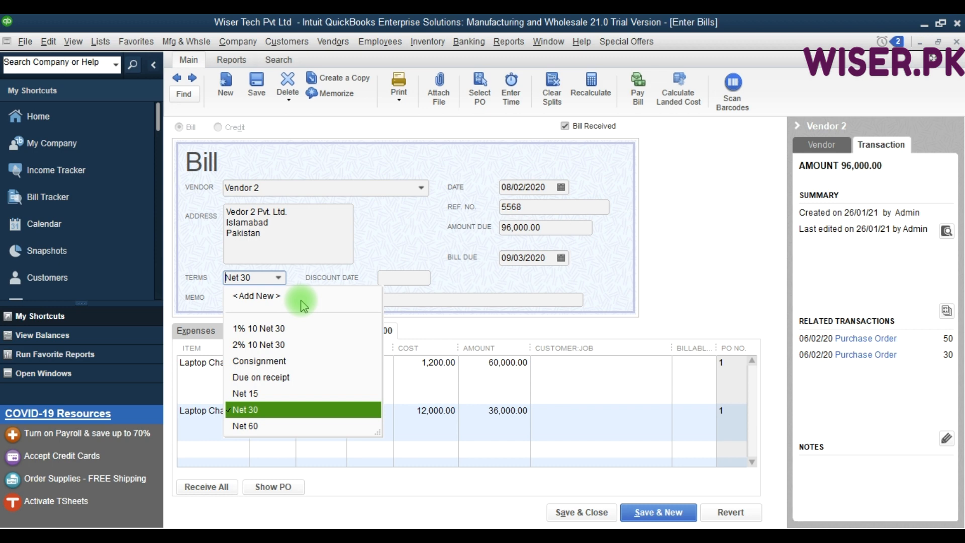
{"action": "key", "text": "F9"}
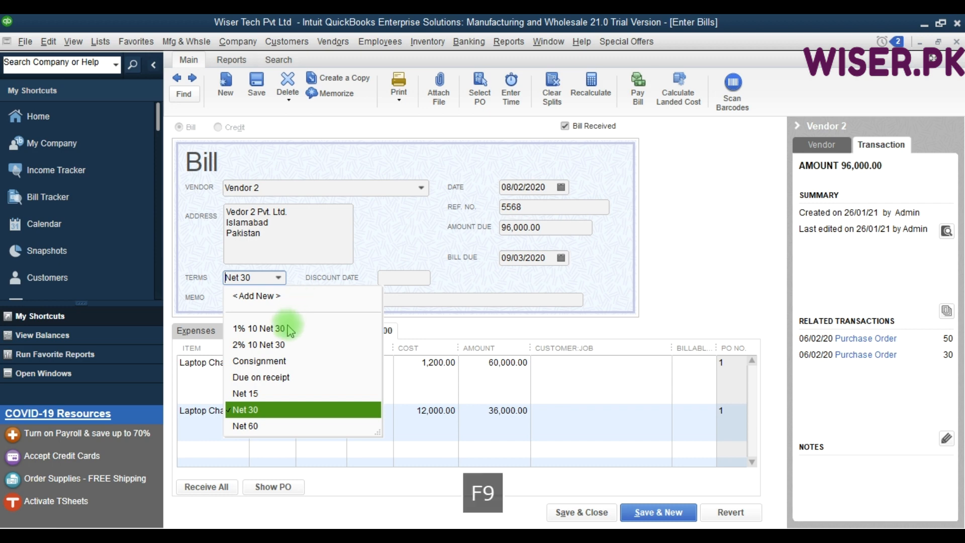
{"action": "left_click", "coordinate": [276, 379]}
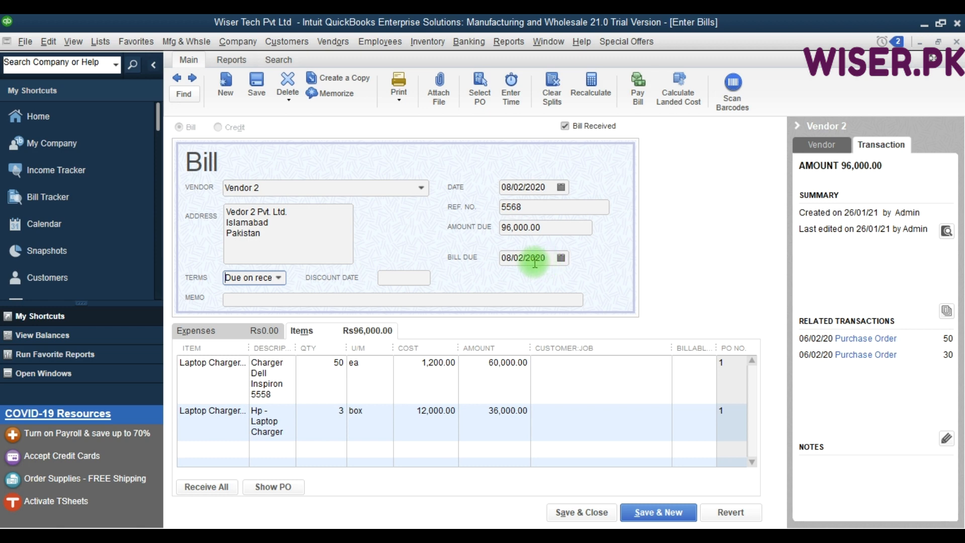
{"action": "left_click", "coordinate": [405, 280]}
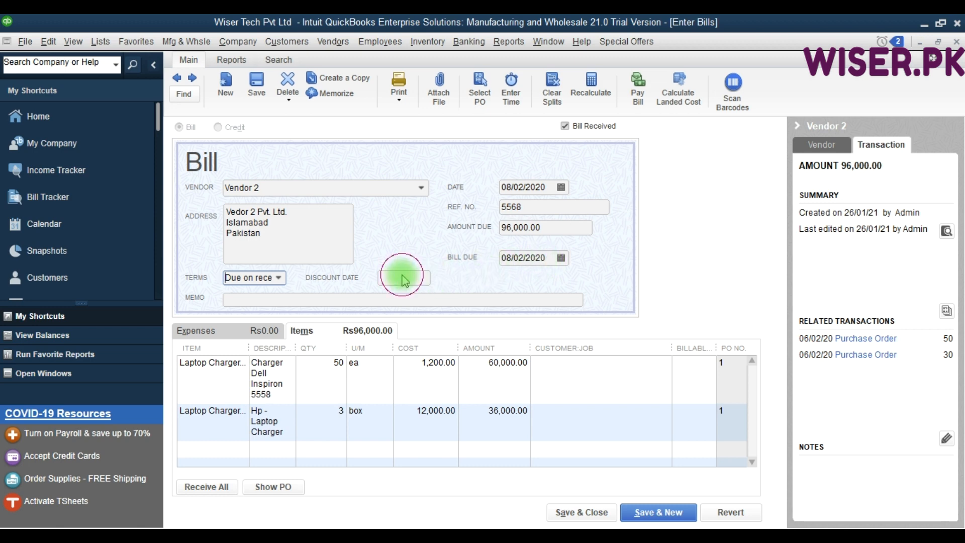
{"action": "left_click", "coordinate": [277, 278]}
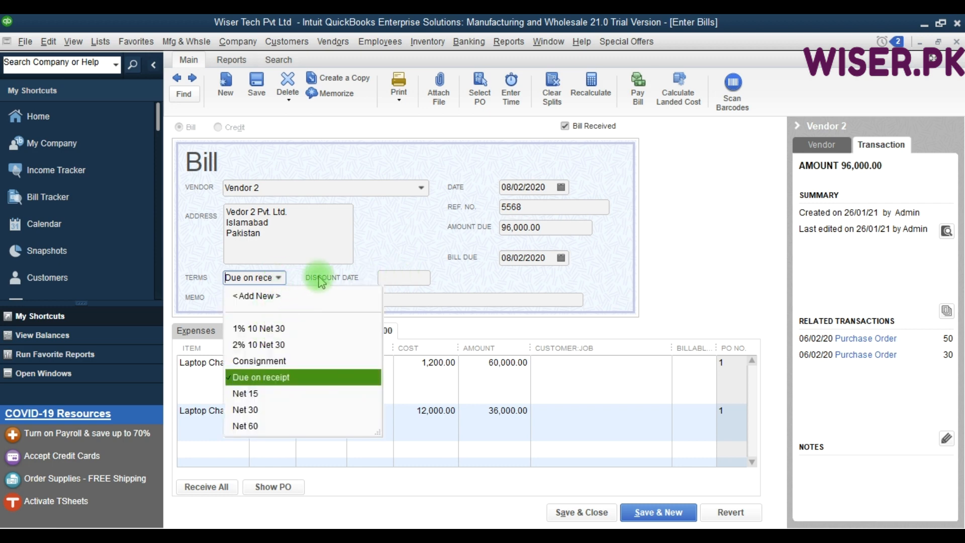
{"action": "left_click", "coordinate": [326, 283]}
{"action": "left_click", "coordinate": [281, 298]}
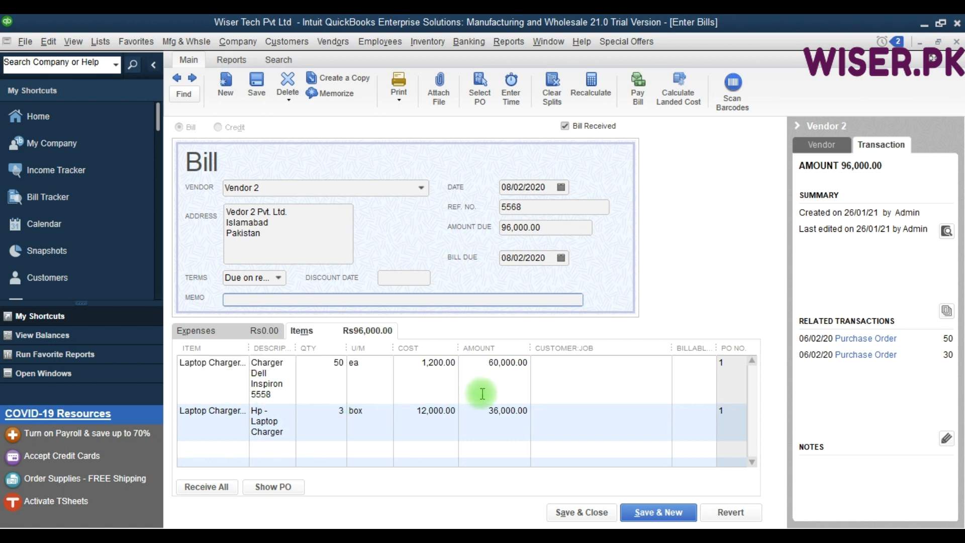
{"action": "left_click", "coordinate": [504, 394]}
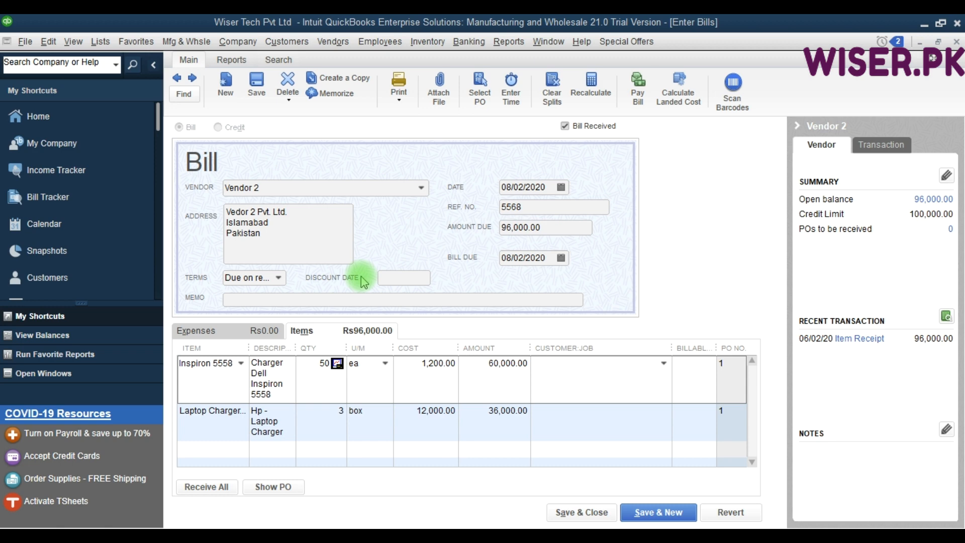
{"action": "left_click", "coordinate": [334, 335]}
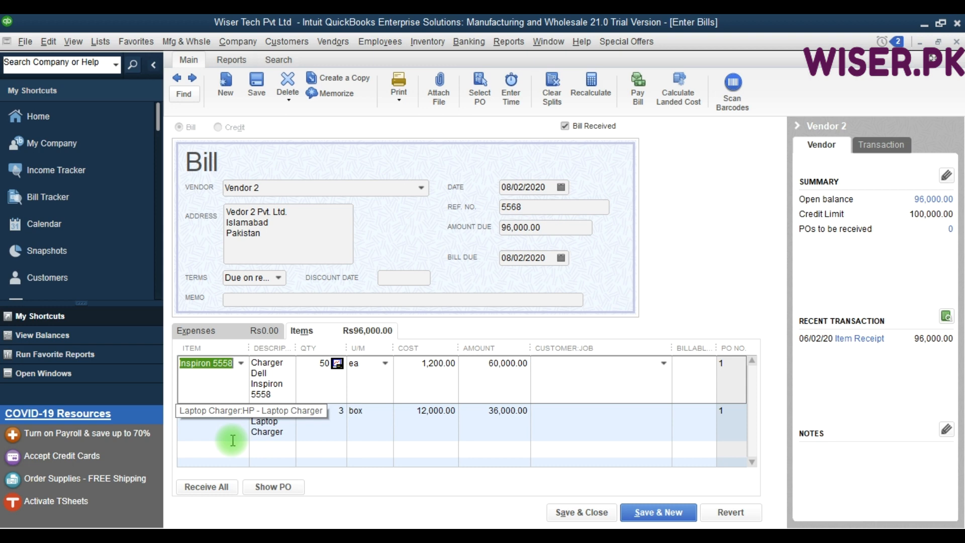
- Assign the Freight and Shipping Costs account to the first expense line of the bill, leaving its amount blank
{"action": "left_click", "coordinate": [258, 335]}
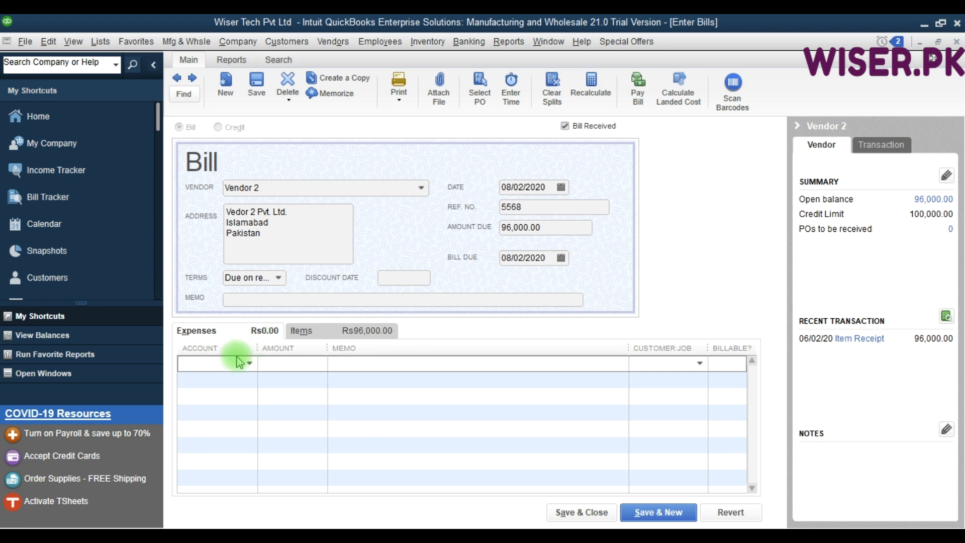
{"action": "left_click", "coordinate": [216, 363]}
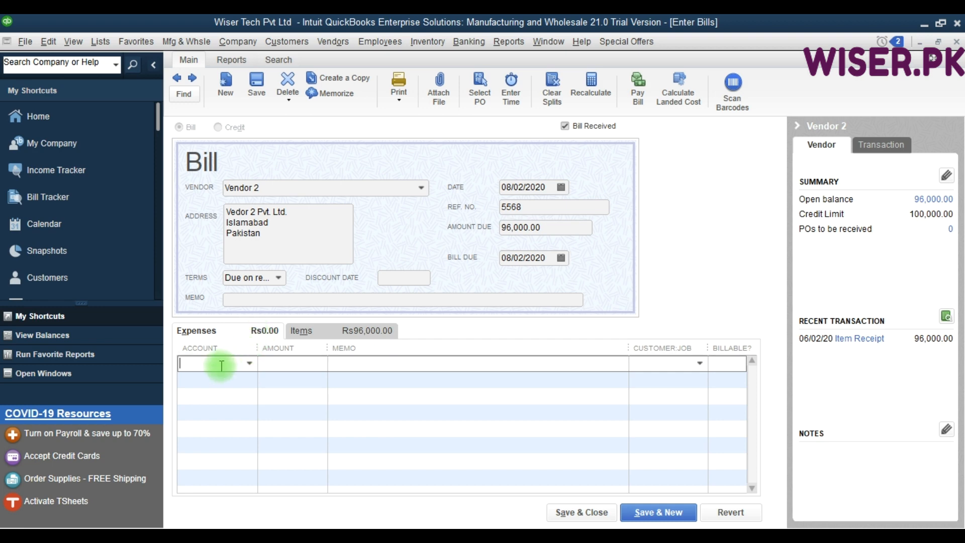
{"action": "left_click", "coordinate": [250, 364]}
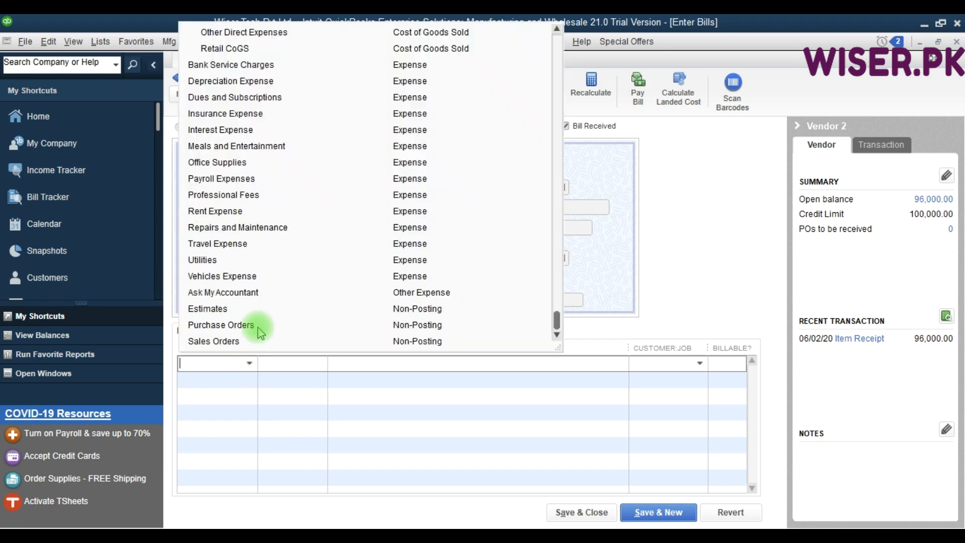
{"action": "left_click", "coordinate": [274, 363]}
{"action": "left_click", "coordinate": [348, 366]}
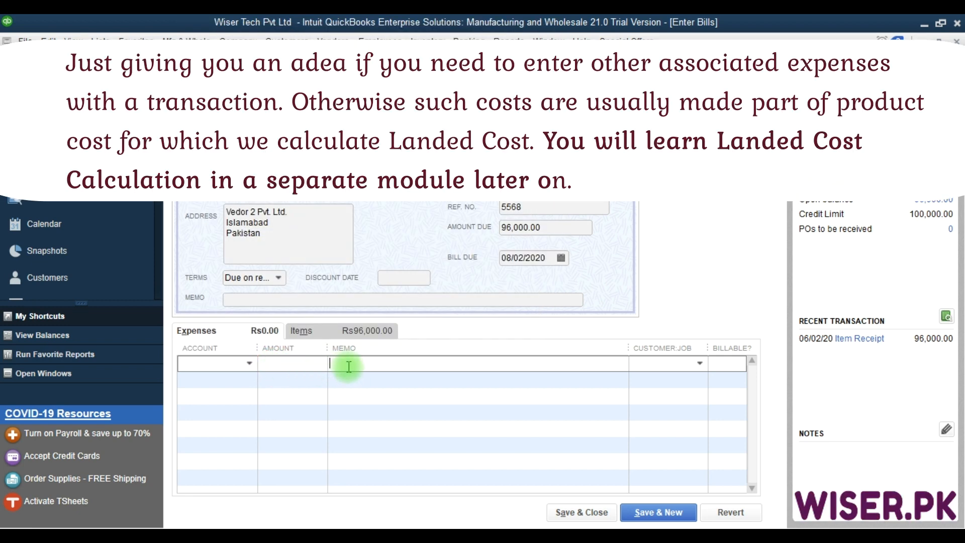
{"action": "left_click", "coordinate": [214, 364]}
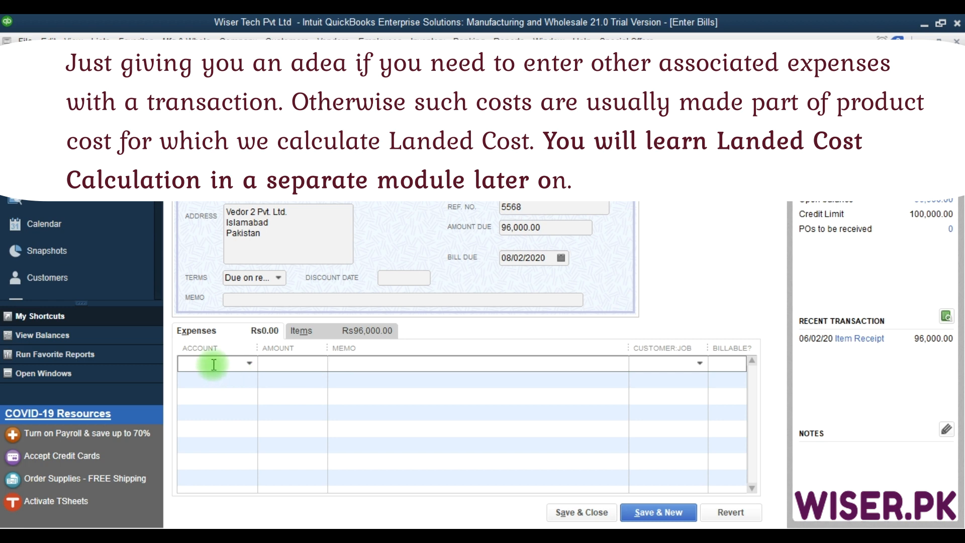
{"action": "type", "text": "Fr"}
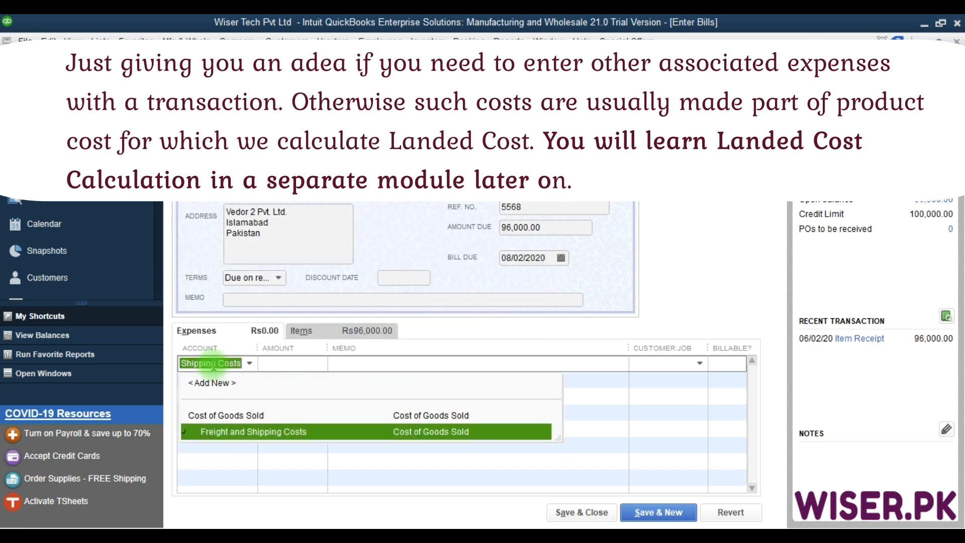
{"action": "left_click", "coordinate": [236, 431]}
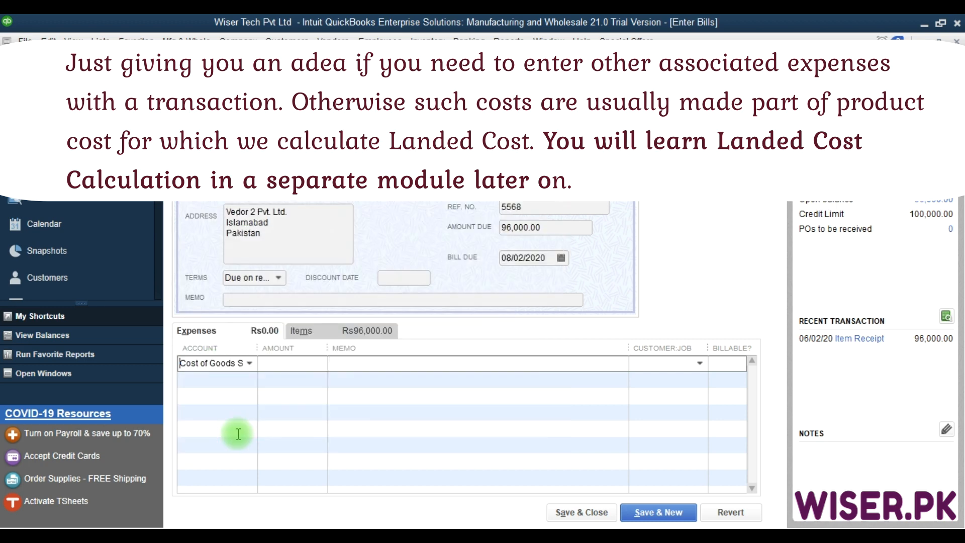
{"action": "left_click", "coordinate": [312, 373]}
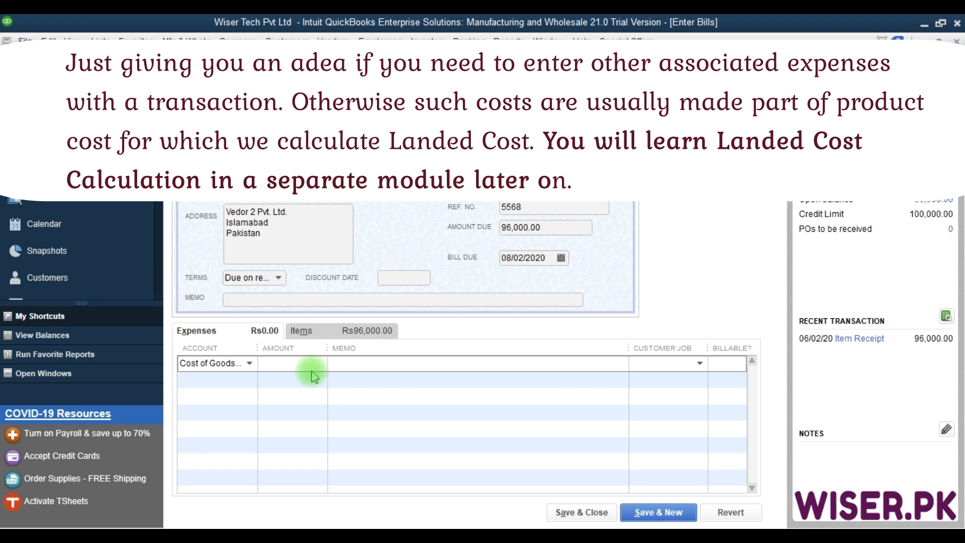
- Return to the bill's items and save the bill, accepting the linked transaction change but declining to make the new terms permanent
{"action": "left_click", "coordinate": [322, 330]}
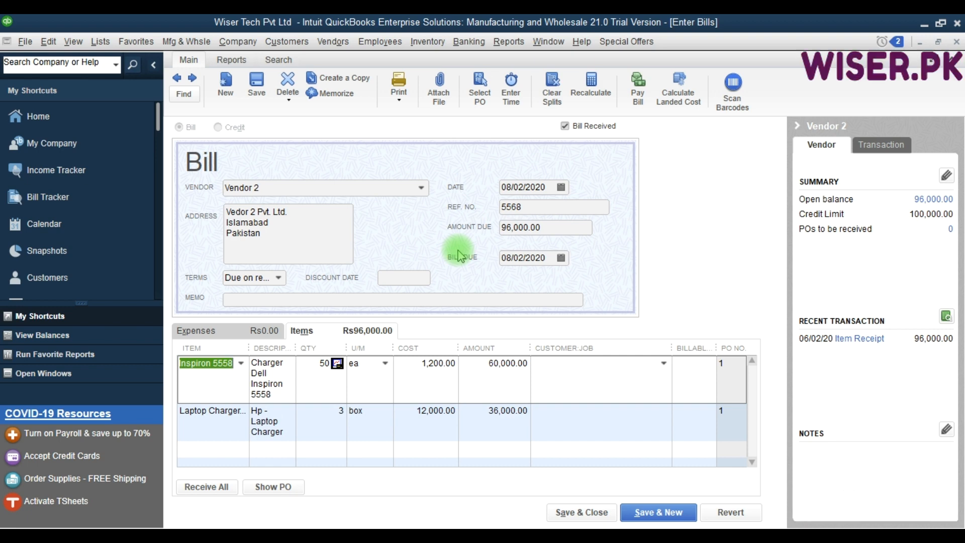
{"action": "left_click", "coordinate": [257, 85]}
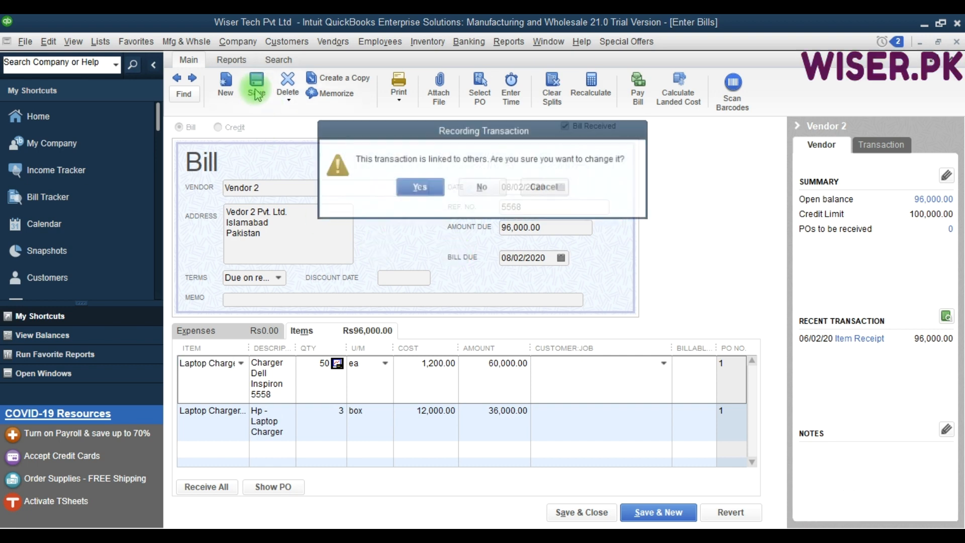
{"action": "left_click", "coordinate": [419, 188]}
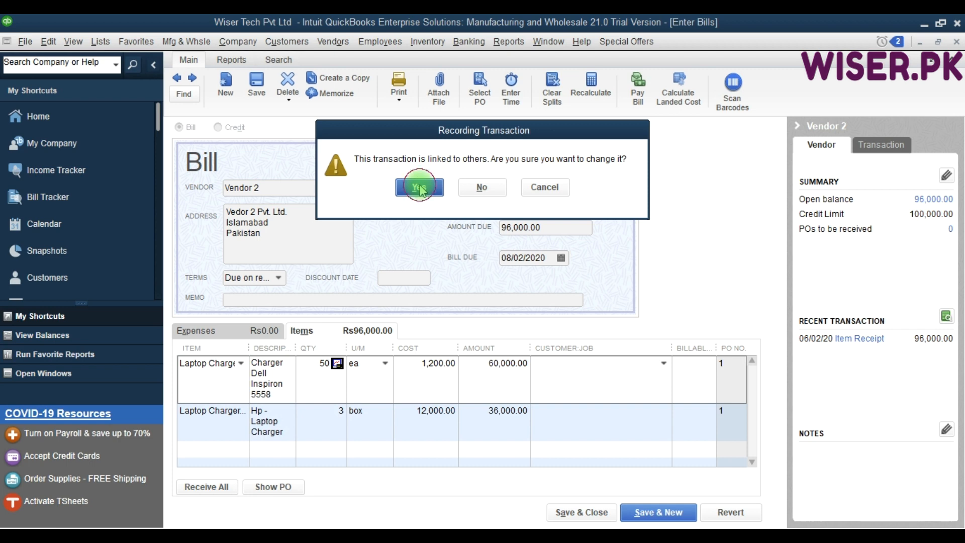
{"action": "left_click", "coordinate": [453, 274]}
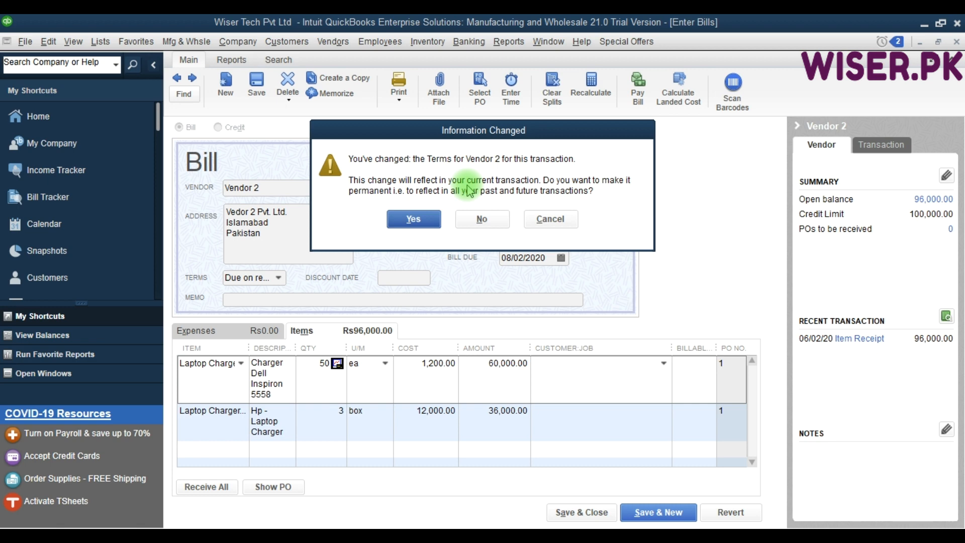
{"action": "left_click", "coordinate": [481, 220]}
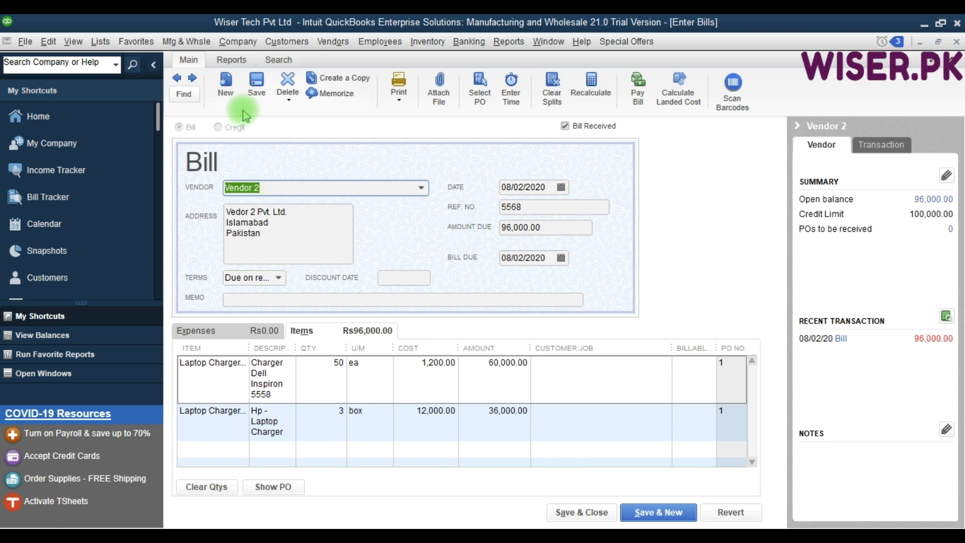
- Open the Transaction Journal report for the saved bill and examine its accounting entries
{"action": "left_click", "coordinate": [232, 60]}
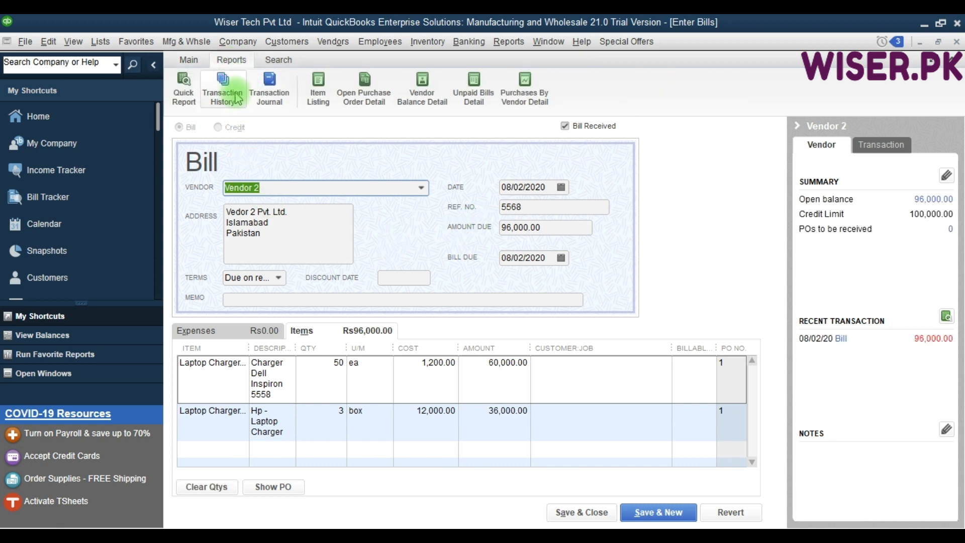
{"action": "left_click", "coordinate": [266, 97]}
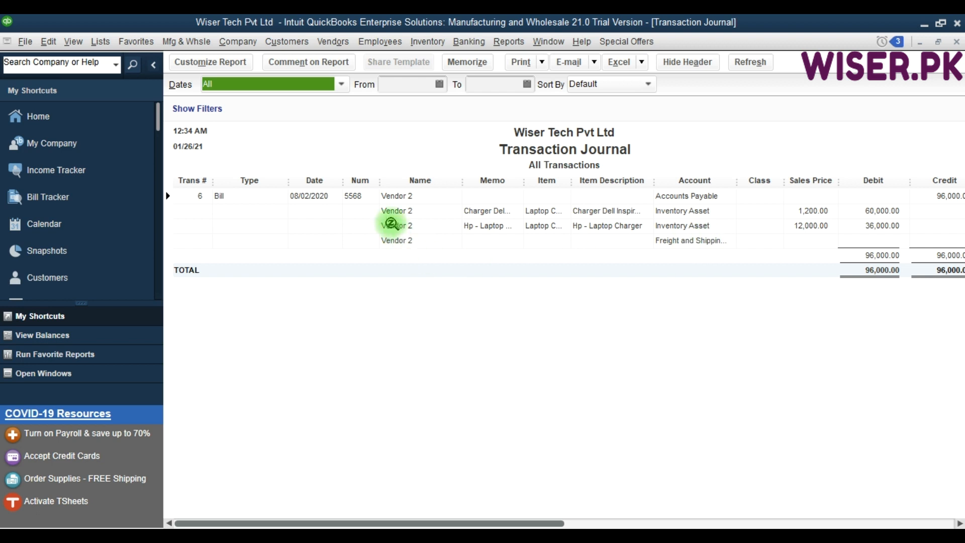
{"action": "left_click", "coordinate": [256, 197]}
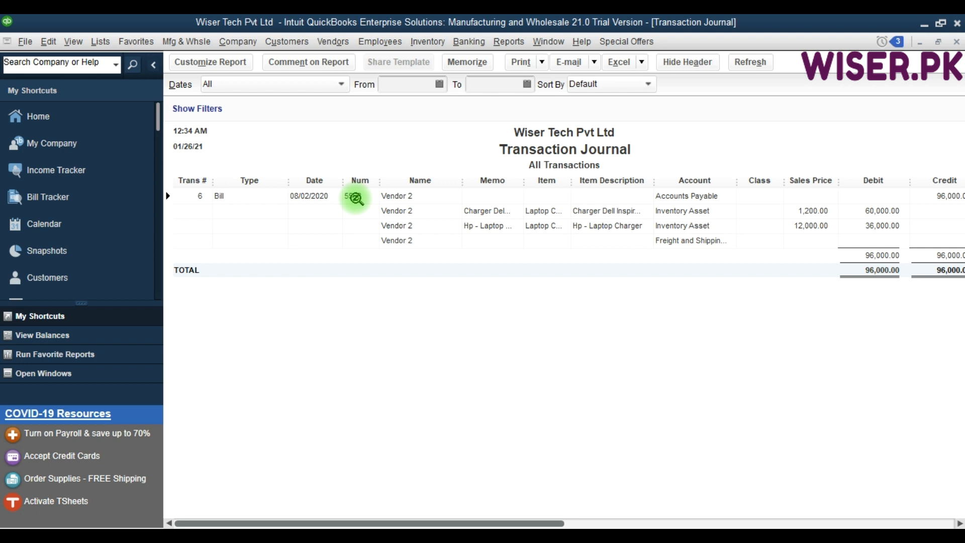
- Close the transaction journal, open the Inventory Stock Status by Item report, and examine the on-hand quantities of the laptop chargers
{"action": "key", "text": "Escape"}
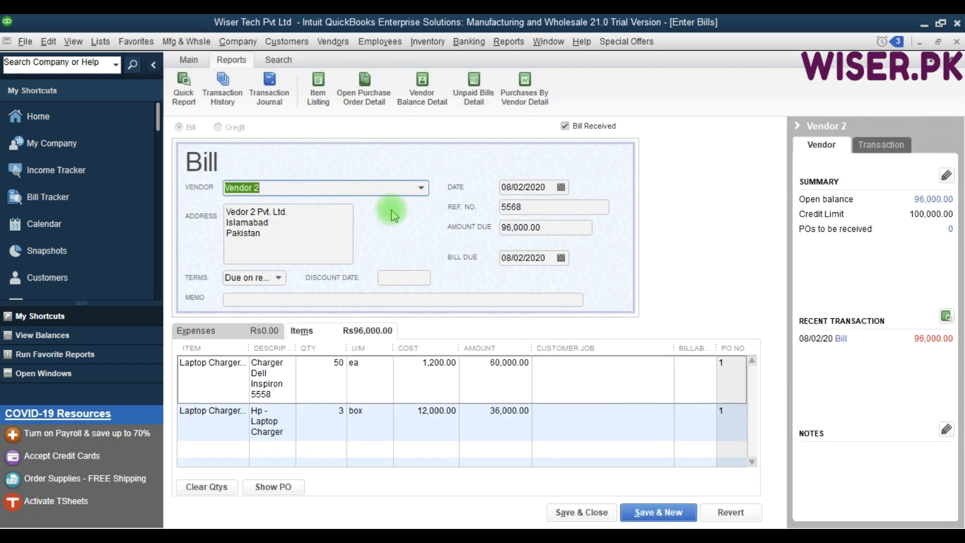
{"action": "key", "text": "F9"}
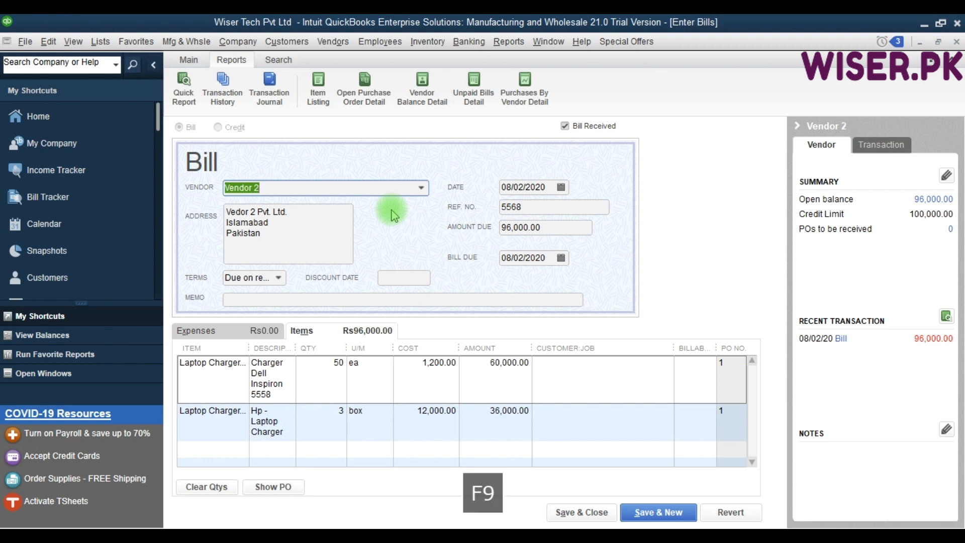
{"action": "left_click", "coordinate": [509, 41]}
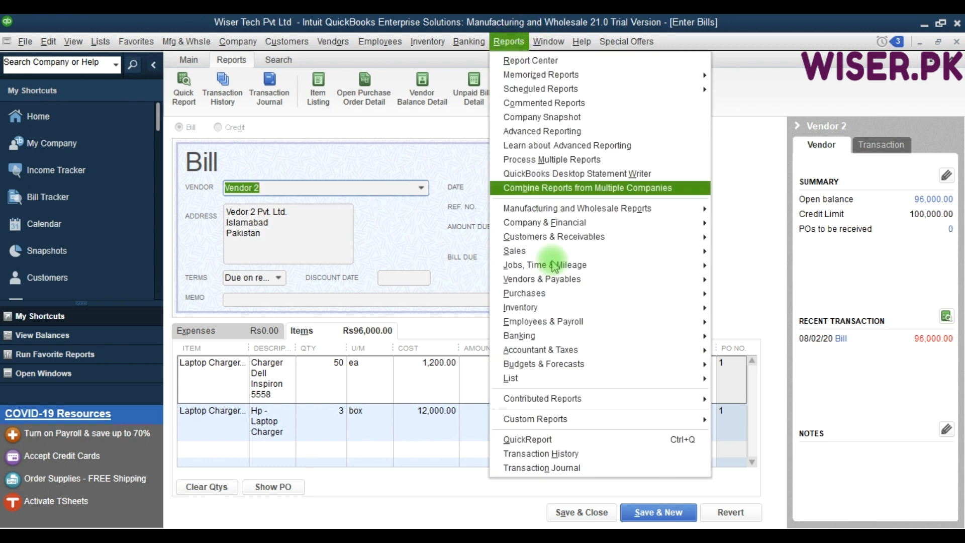
{"action": "mouse_move", "coordinate": [554, 296]}
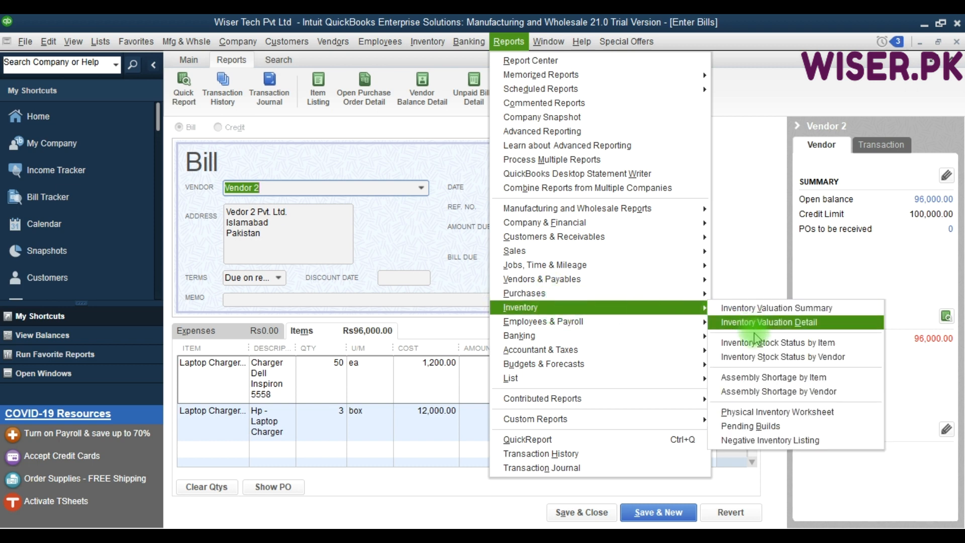
{"action": "left_click", "coordinate": [752, 344]}
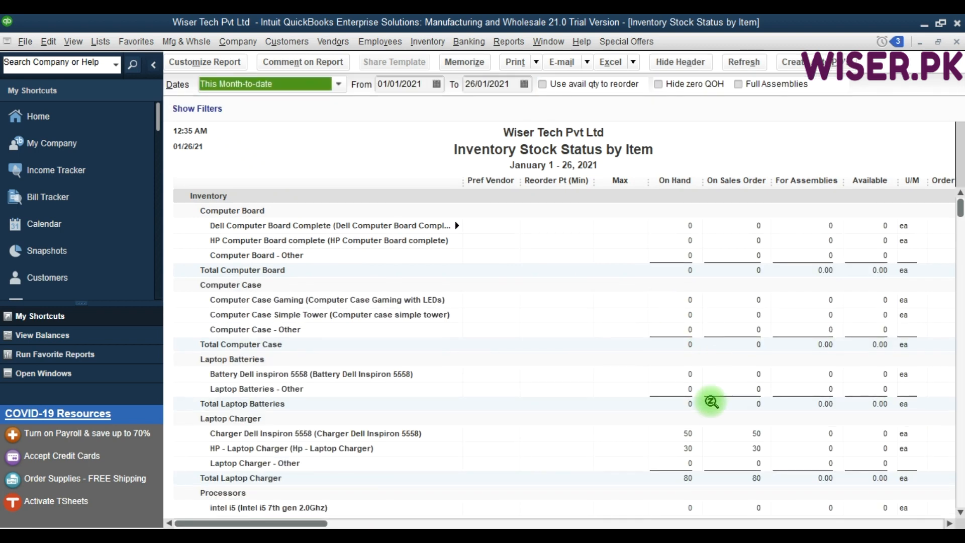
{"action": "scroll", "coordinate": [714, 402], "scroll_direction": "down", "scroll_amount": 2}
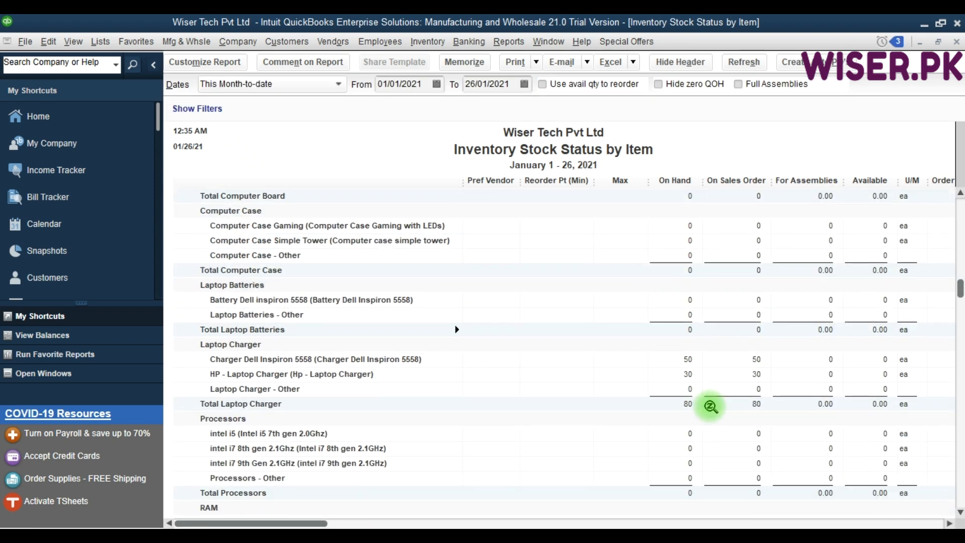
{"action": "left_click", "coordinate": [679, 373]}
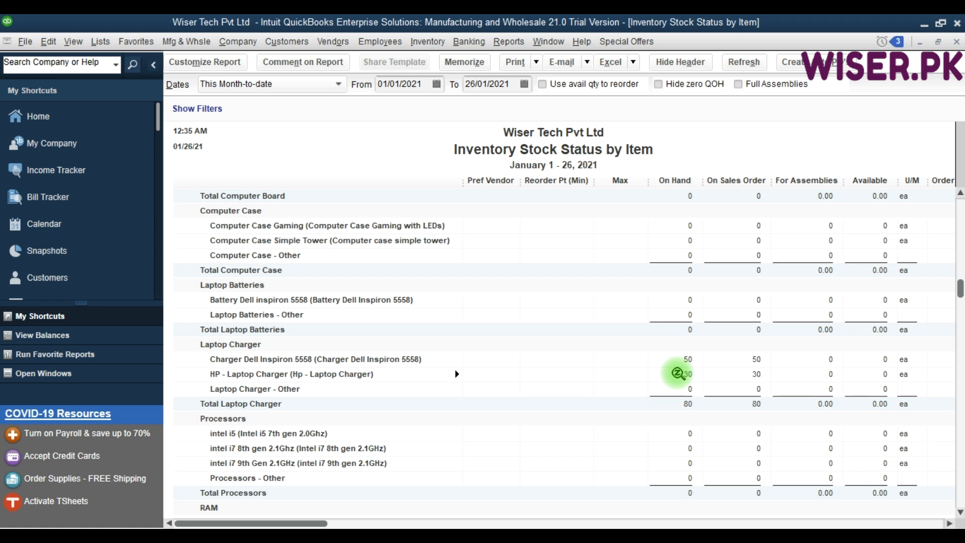
{"action": "key", "text": "Escape"}
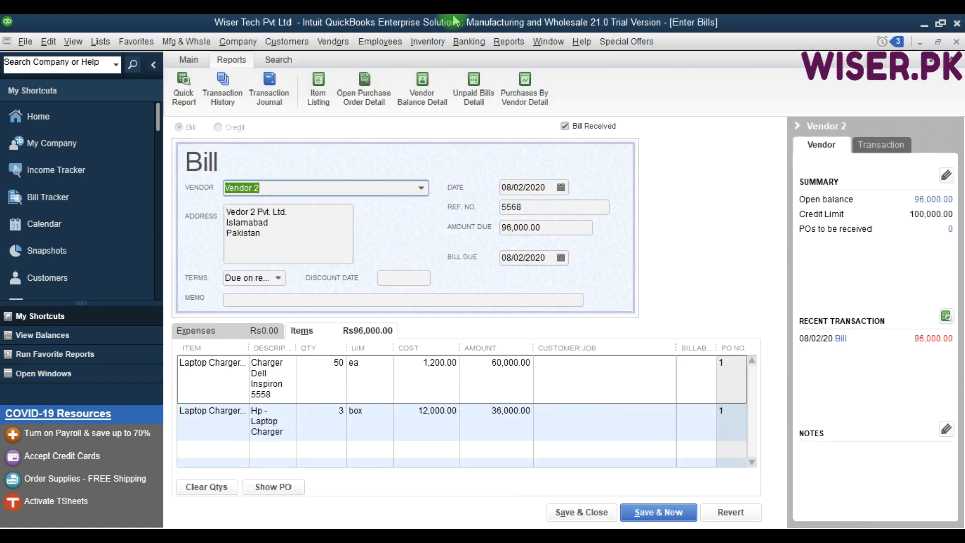
- Open the Balance Sheet Standard report from the company and financial reports
{"action": "left_click", "coordinate": [427, 42]}
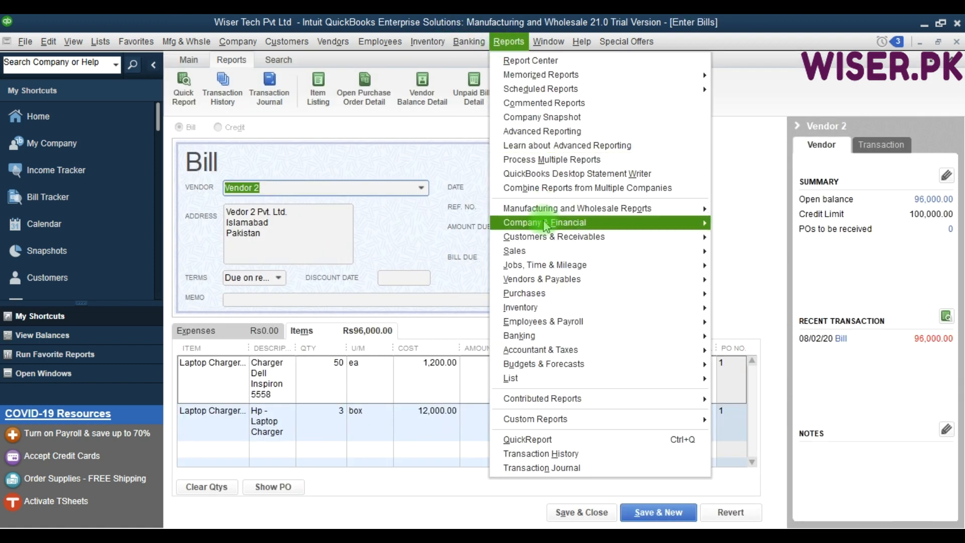
{"action": "mouse_move", "coordinate": [683, 223]}
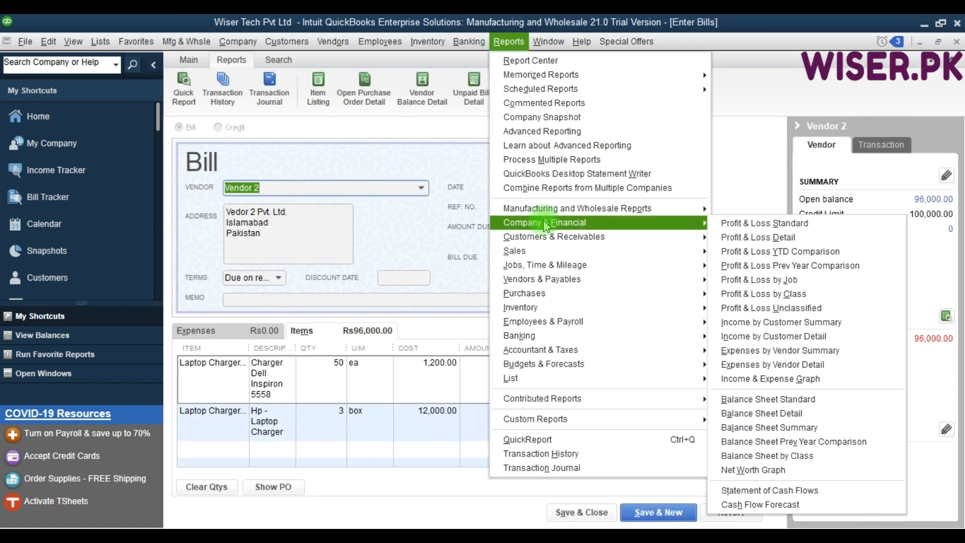
{"action": "left_click", "coordinate": [756, 405]}
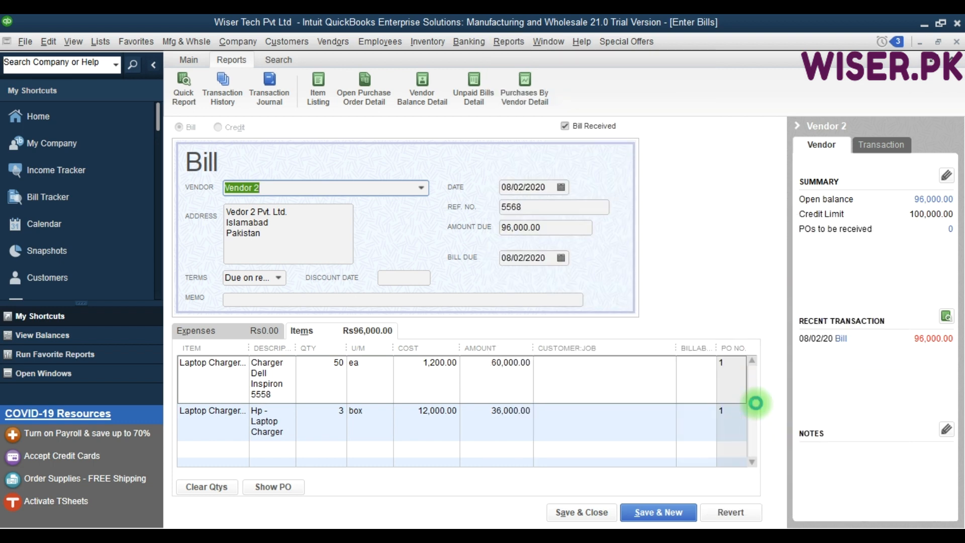